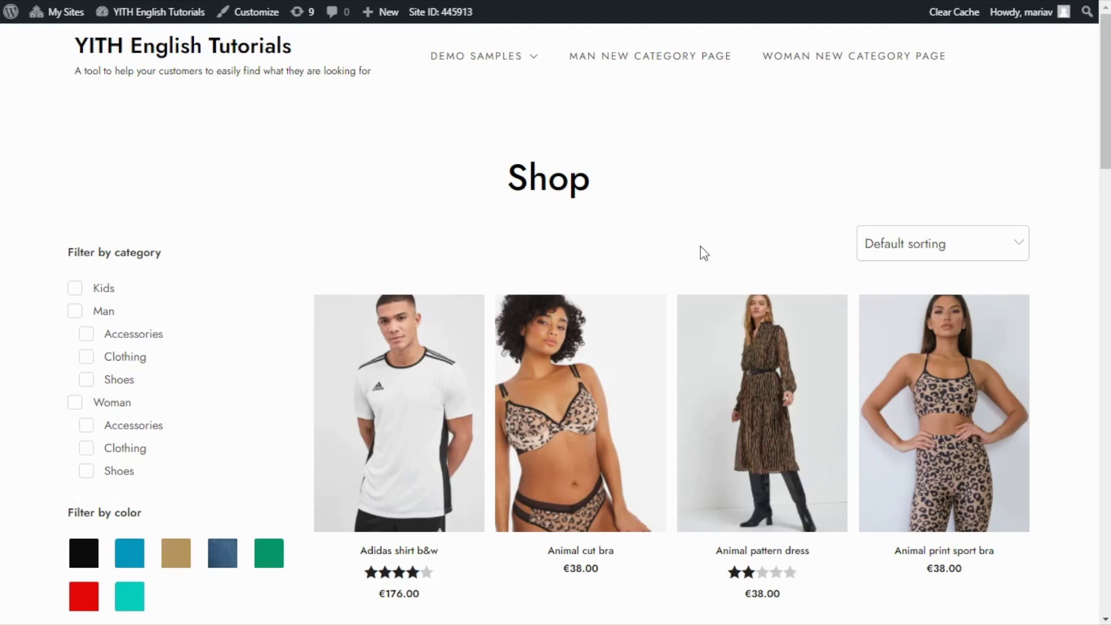
Open the Animal pattern dress product page from its shop card via Select options.
mouse_move(767, 372)
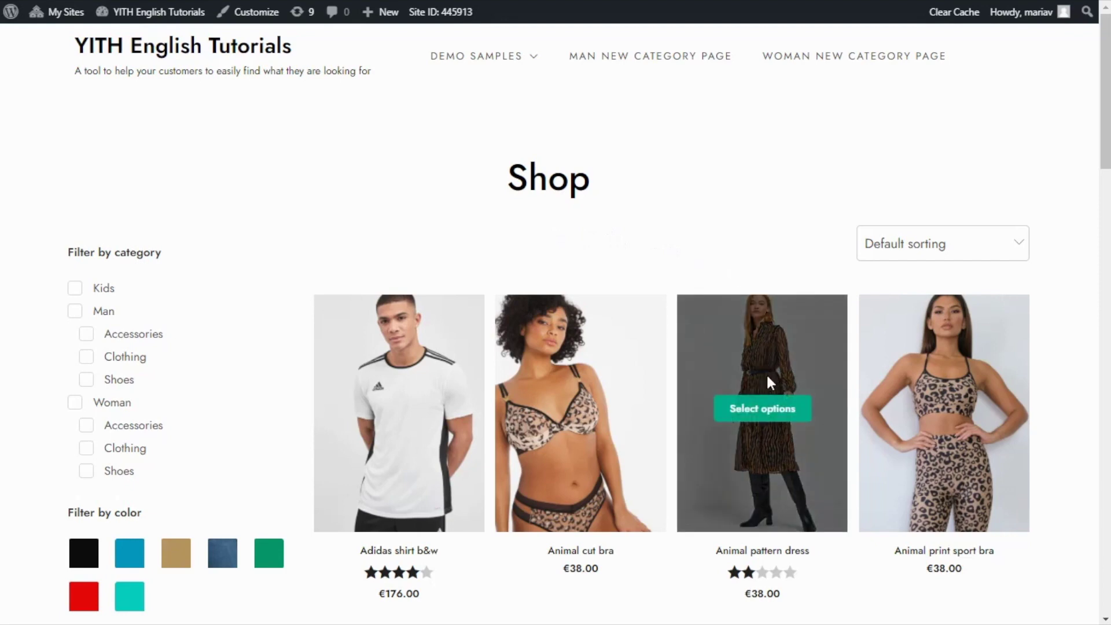
left_click(770, 415)
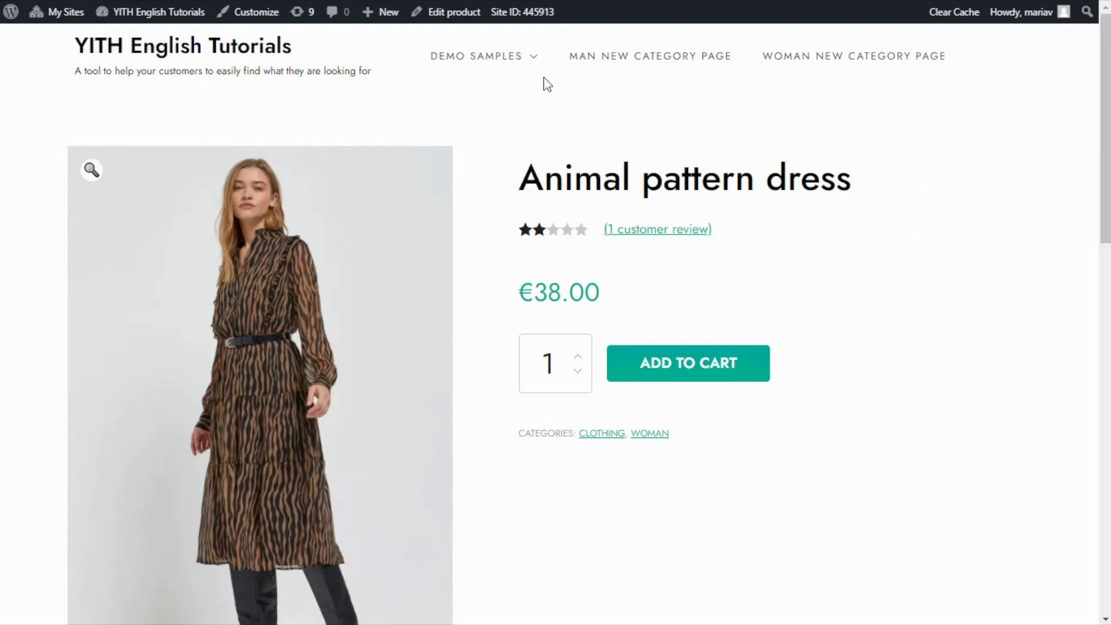
Go from the storefront to the YITH Product Add-ons blocks list in the admin.
mouse_move(157, 12)
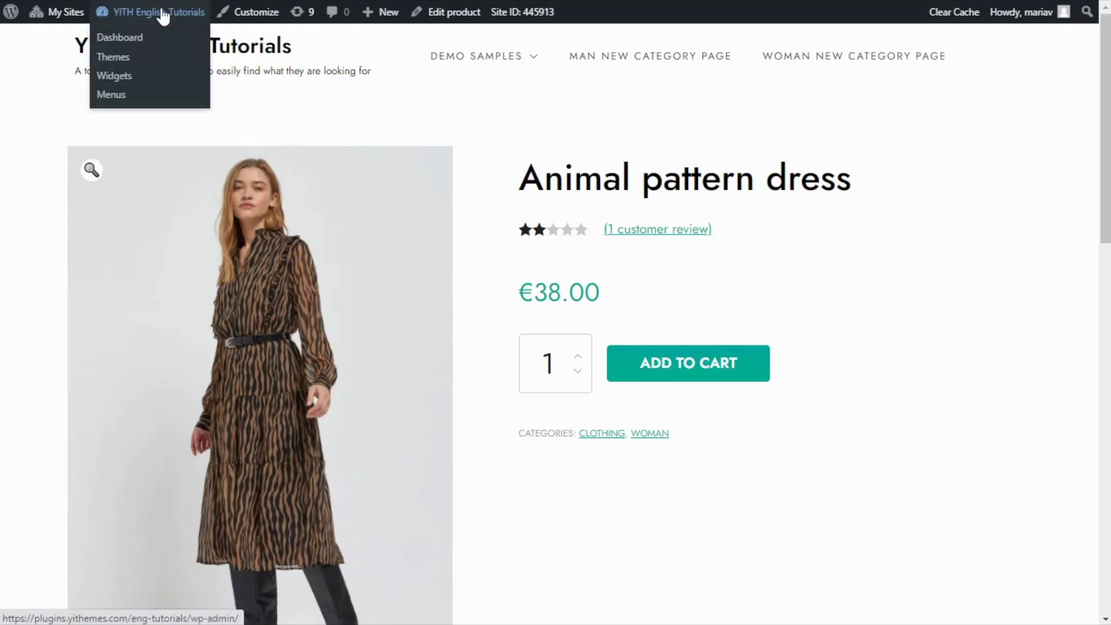
left_click(119, 38)
mouse_move(73, 429)
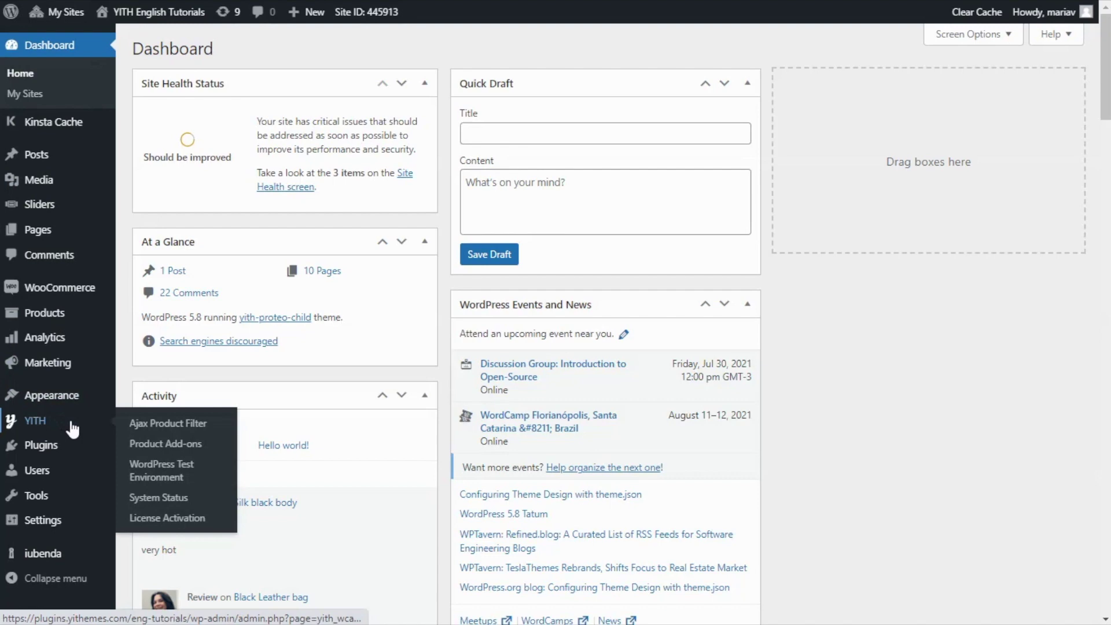
left_click(194, 447)
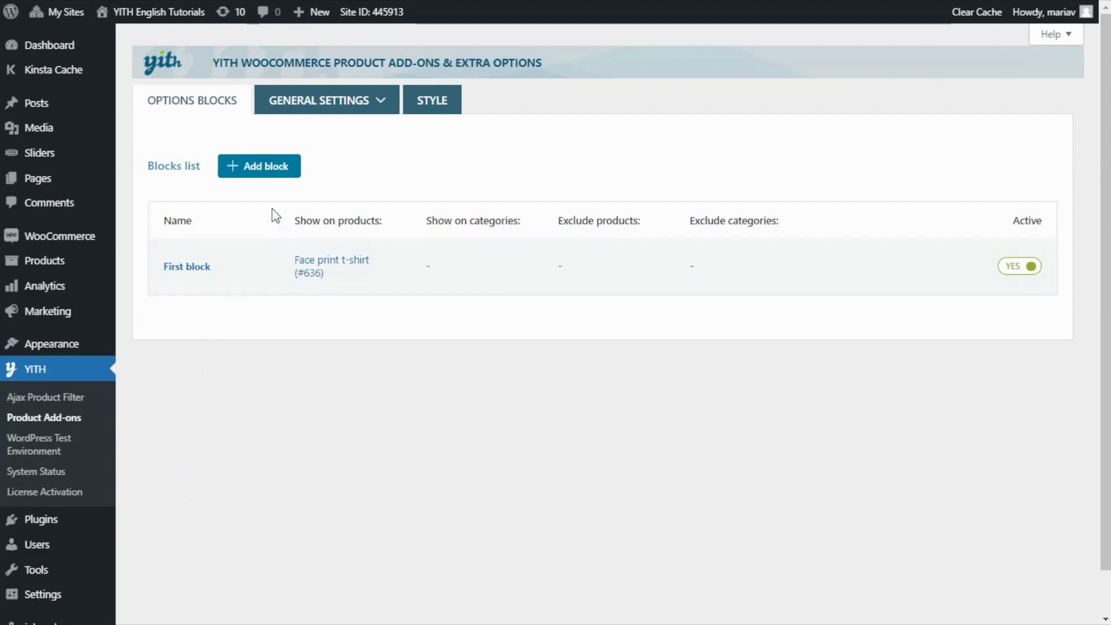
Add a new options block and name it 'Size'.
left_click(263, 172)
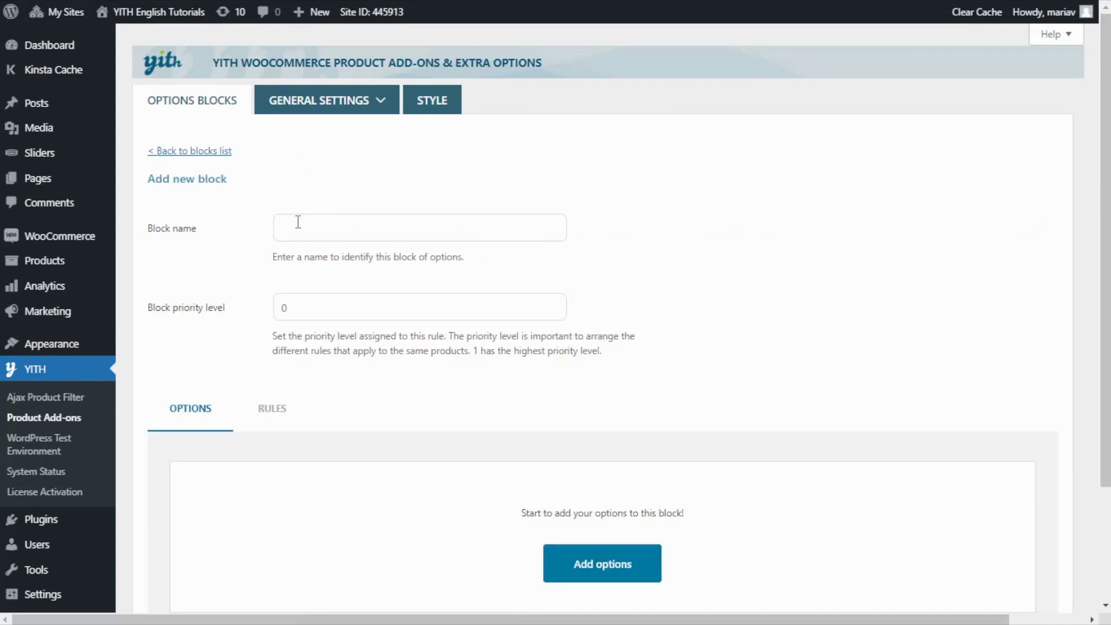
type("Size")
scroll(514, 335, "down", 3)
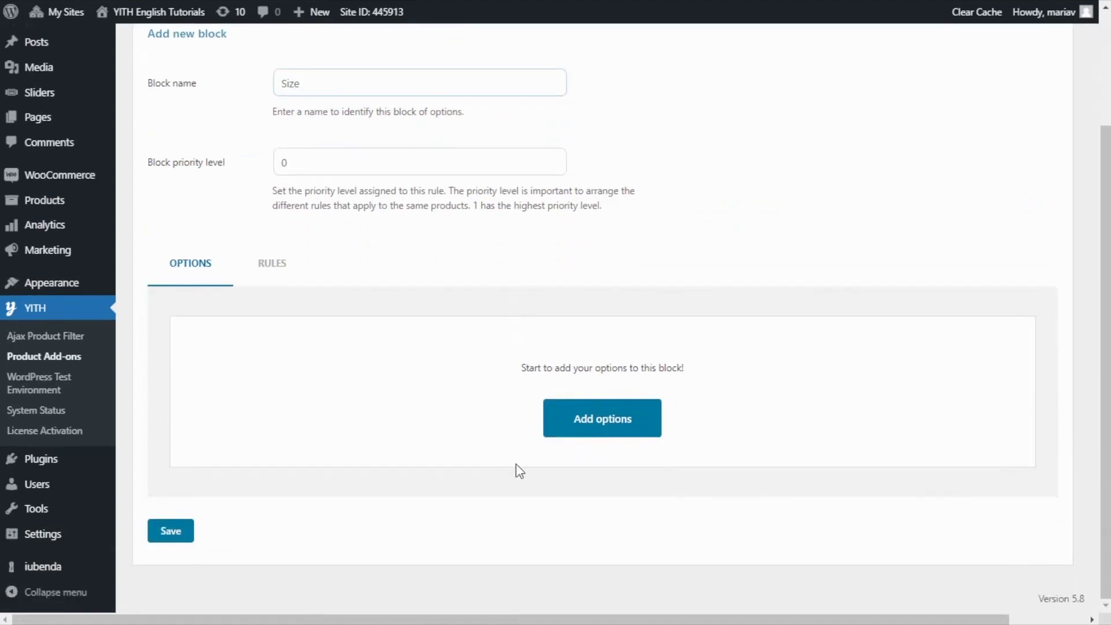
Add a Radio option to the block titled 'Select size'.
left_click(610, 435)
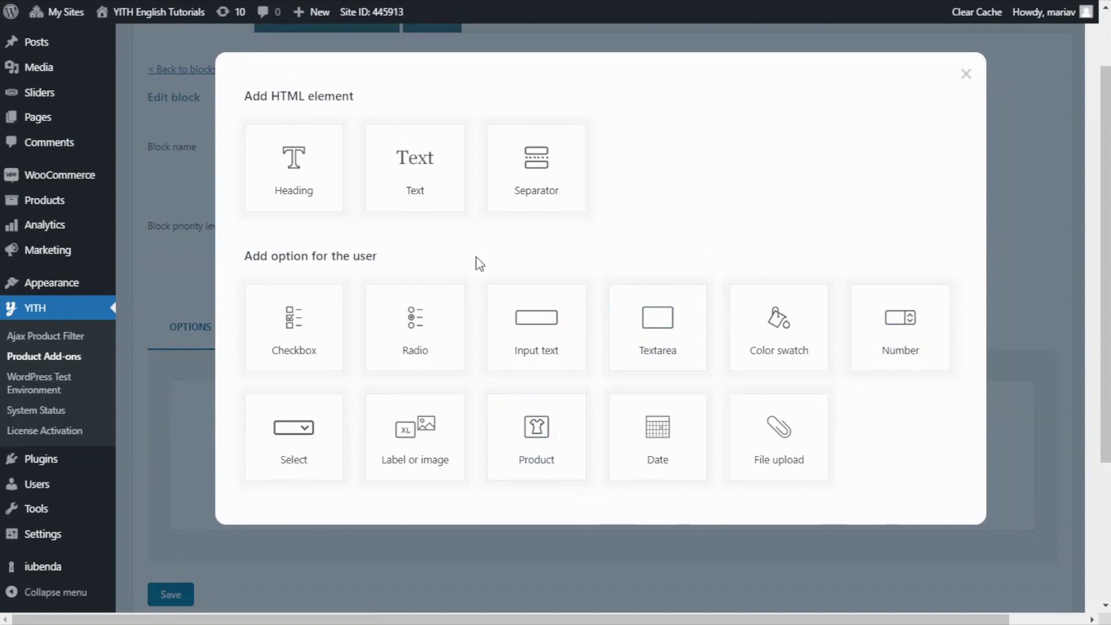
left_click(440, 330)
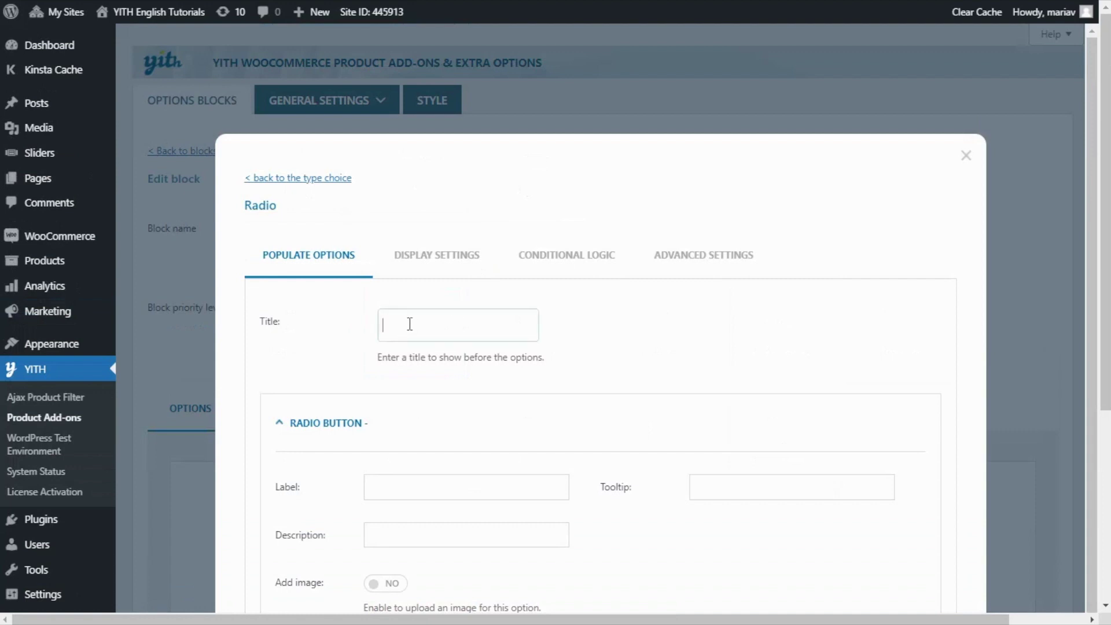
type("Select size")
scroll(518, 325, "down", 3)
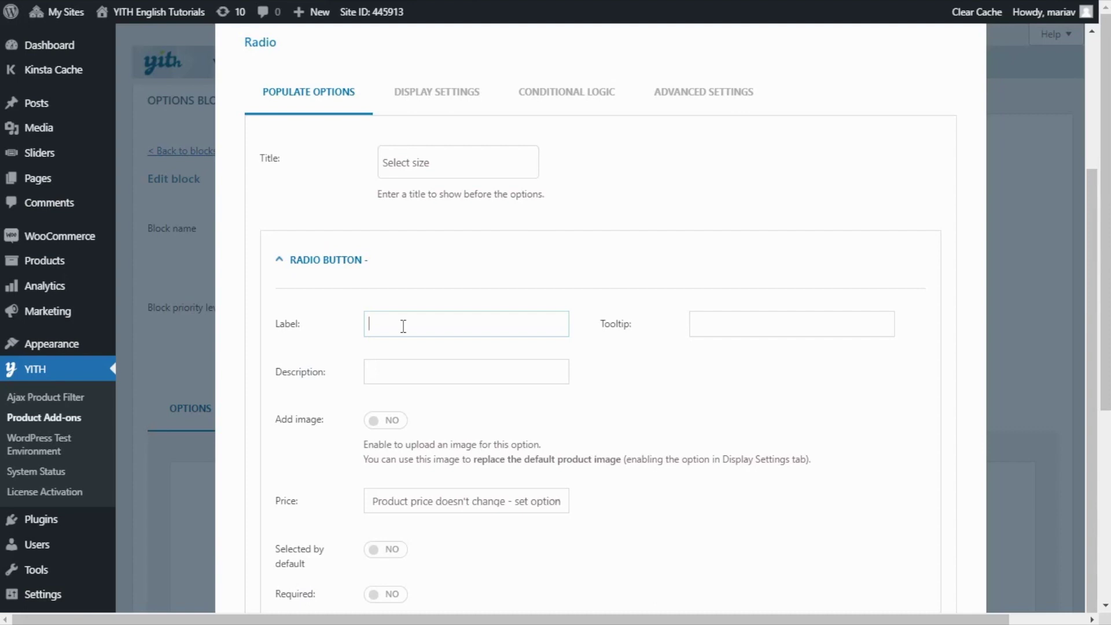
Give the first choice label S and tooltip S, selected by default.
type("S")
left_click(719, 321)
type("S")
scroll(267, 353, "down", 1)
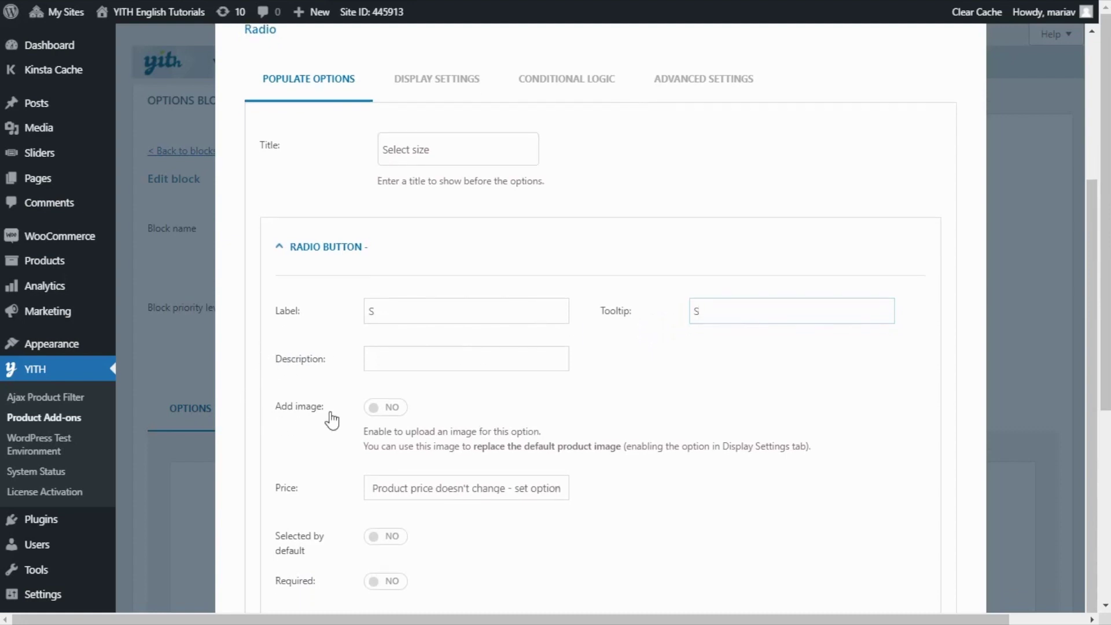
scroll(335, 417, "down", 2)
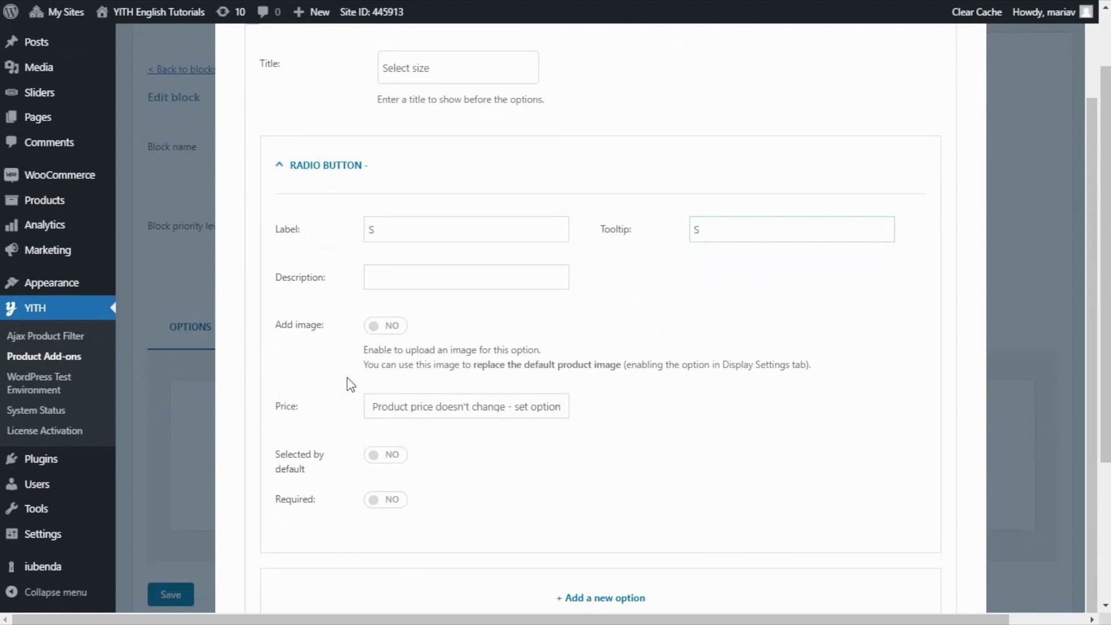
scroll(351, 385, "down", 2)
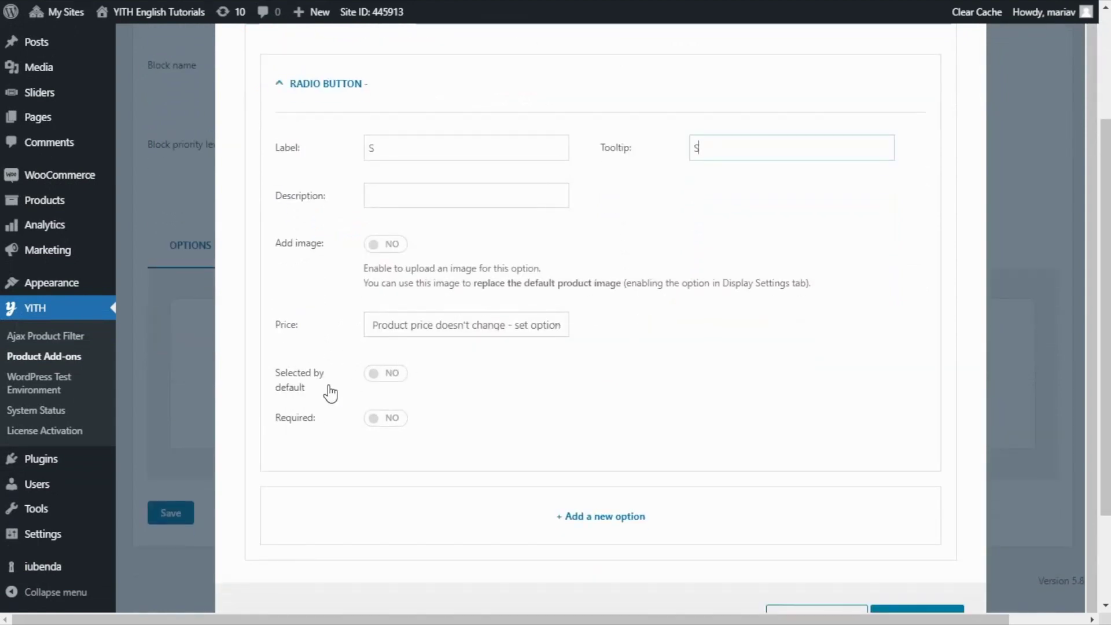
left_click(391, 381)
Add a second size choice with label M and tooltip M.
scroll(562, 352, "down", 2)
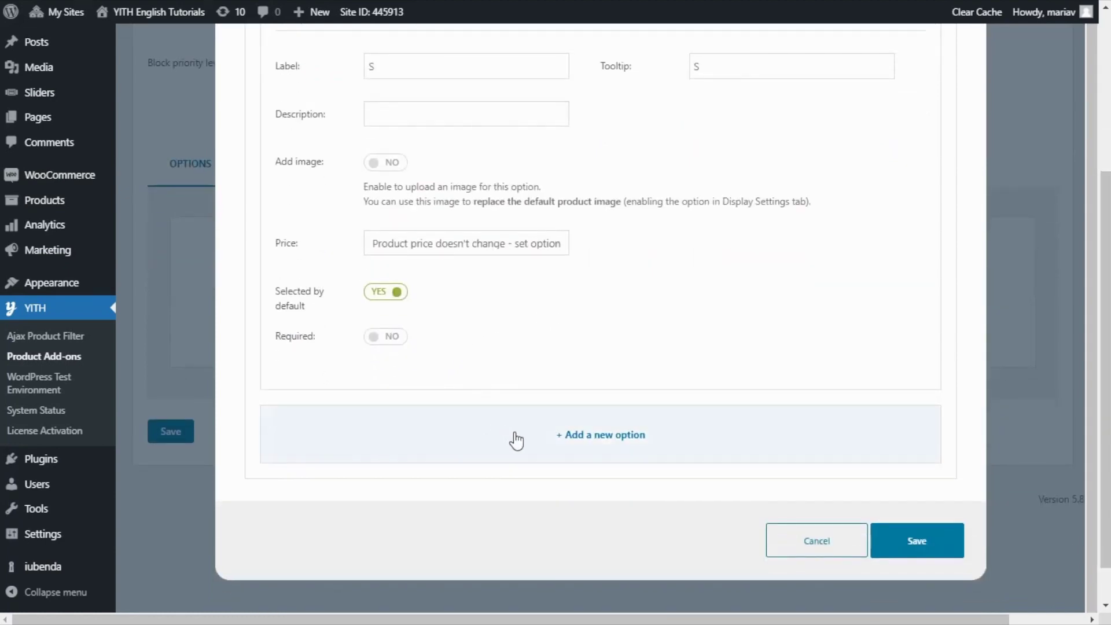
left_click(604, 453)
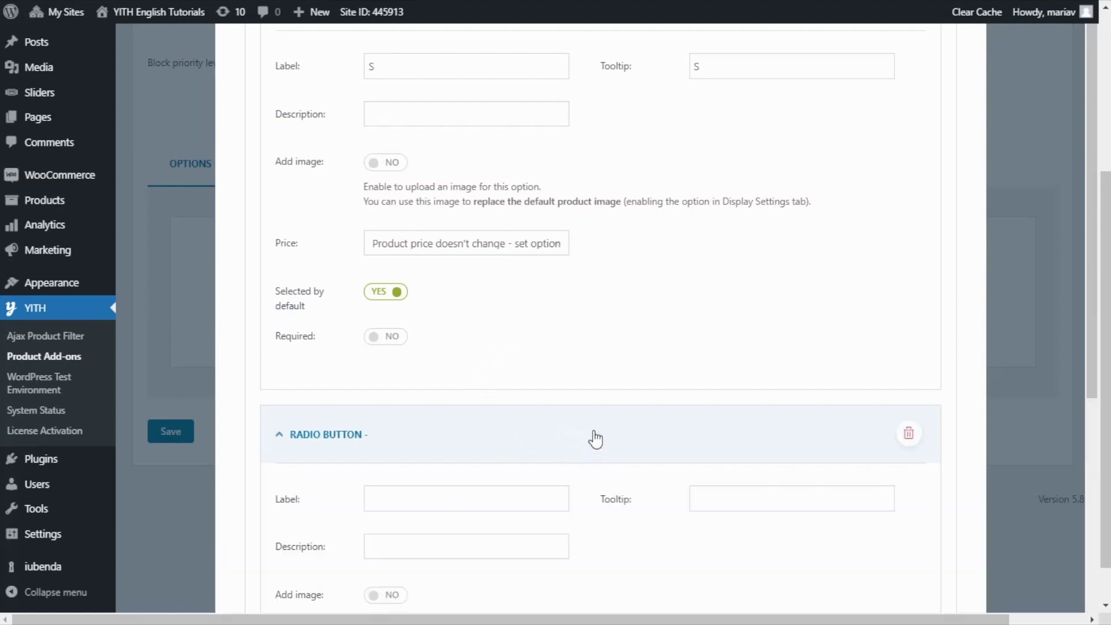
scroll(596, 440, "down", 4)
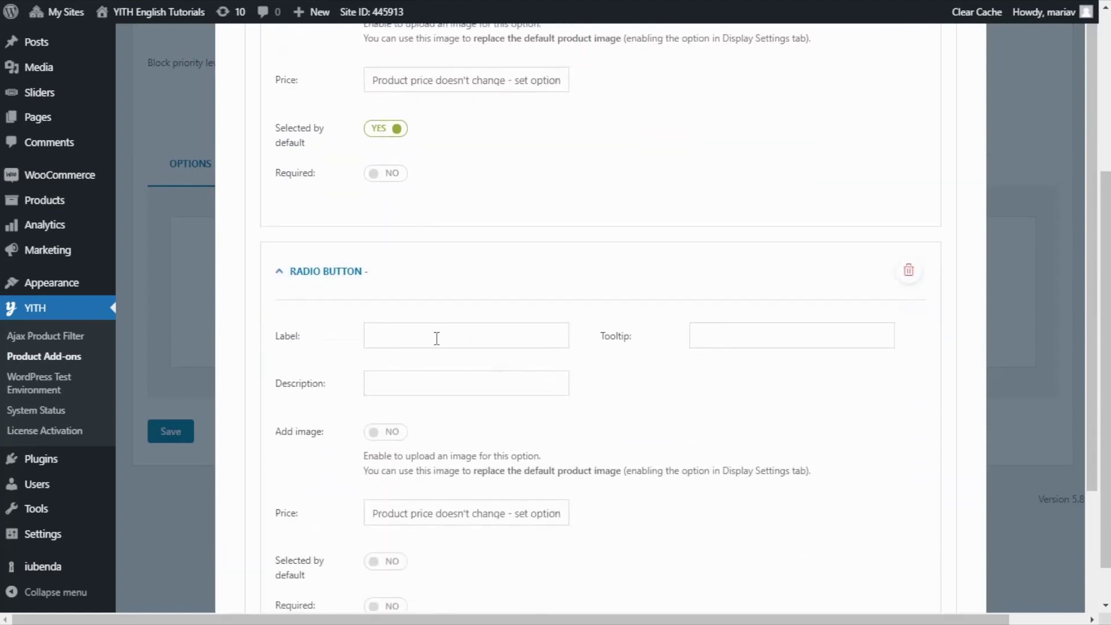
left_click(437, 338)
type("M")
left_click(707, 333)
type("M")
scroll(696, 362, "down", 1)
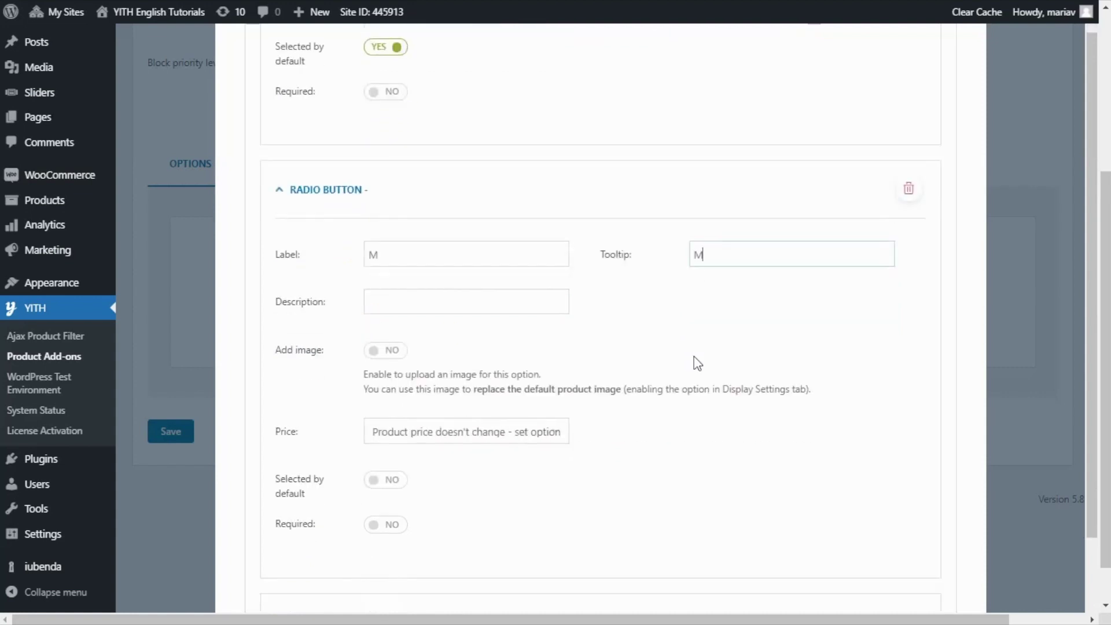
scroll(551, 268, "down", 1)
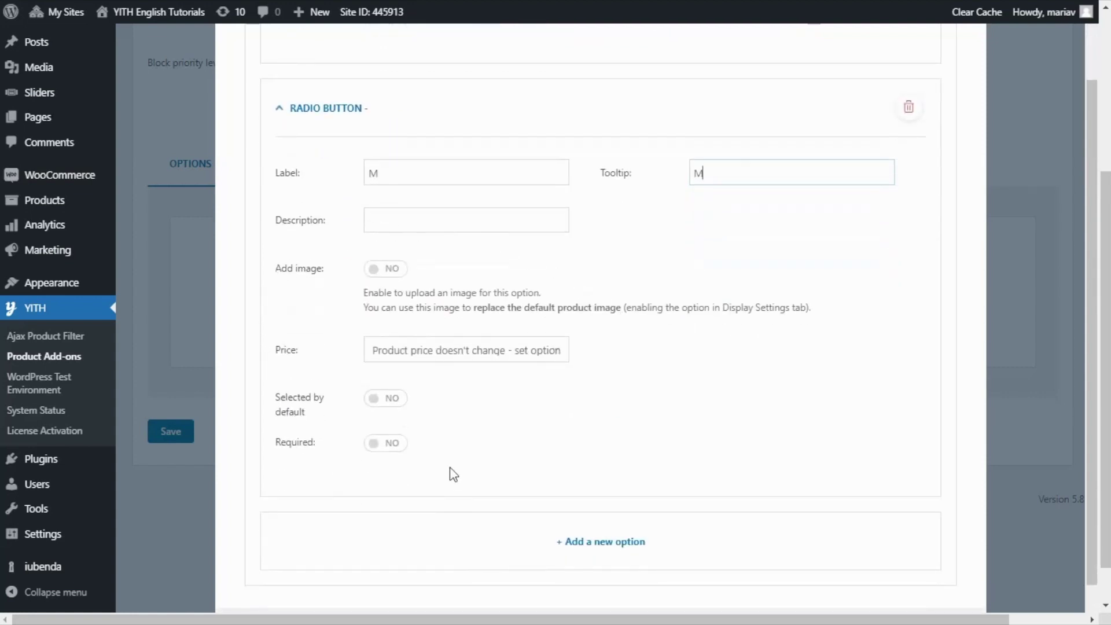
scroll(665, 364, "down", 1)
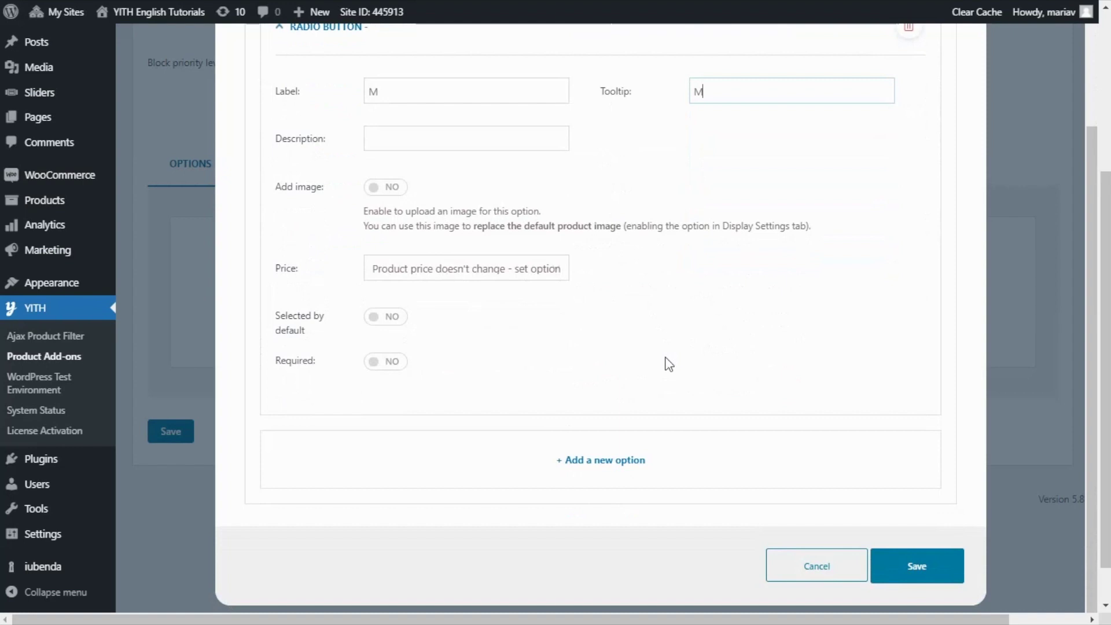
Add a third size choice with label L and tooltip L.
left_click(606, 485)
scroll(606, 421, "down", 3)
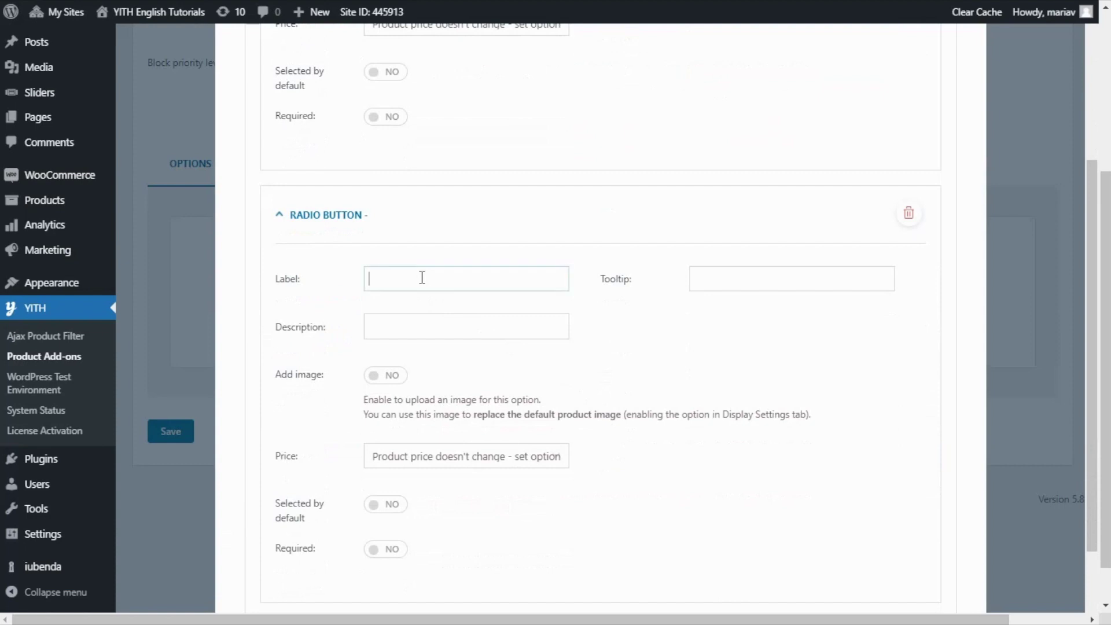
left_click(422, 277)
type("L")
left_click(735, 279)
type("L")
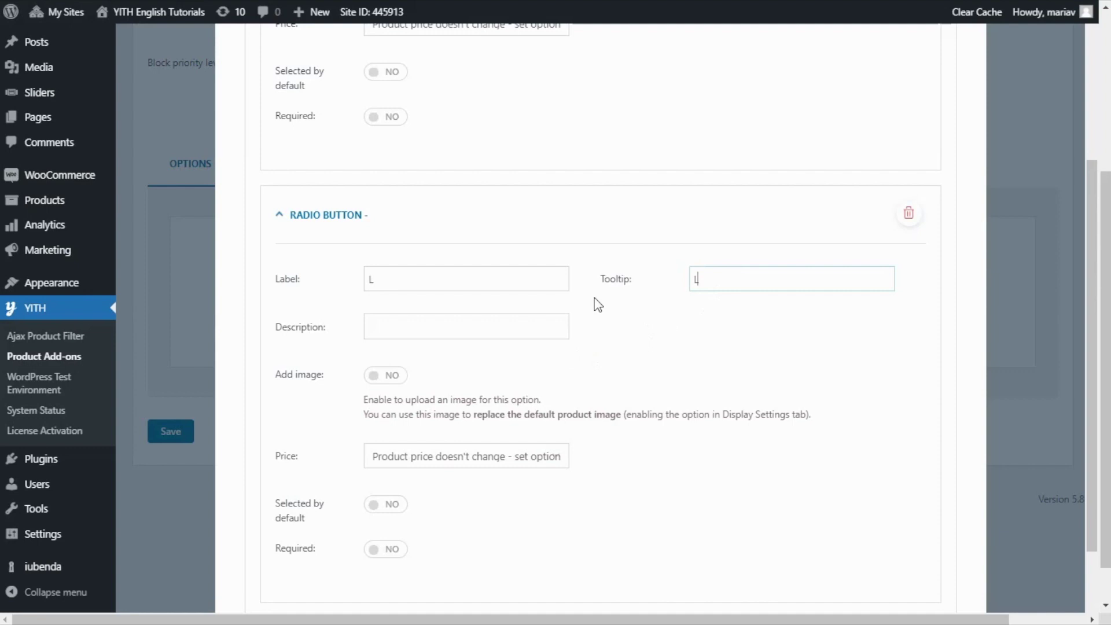
scroll(602, 324, "down", 1)
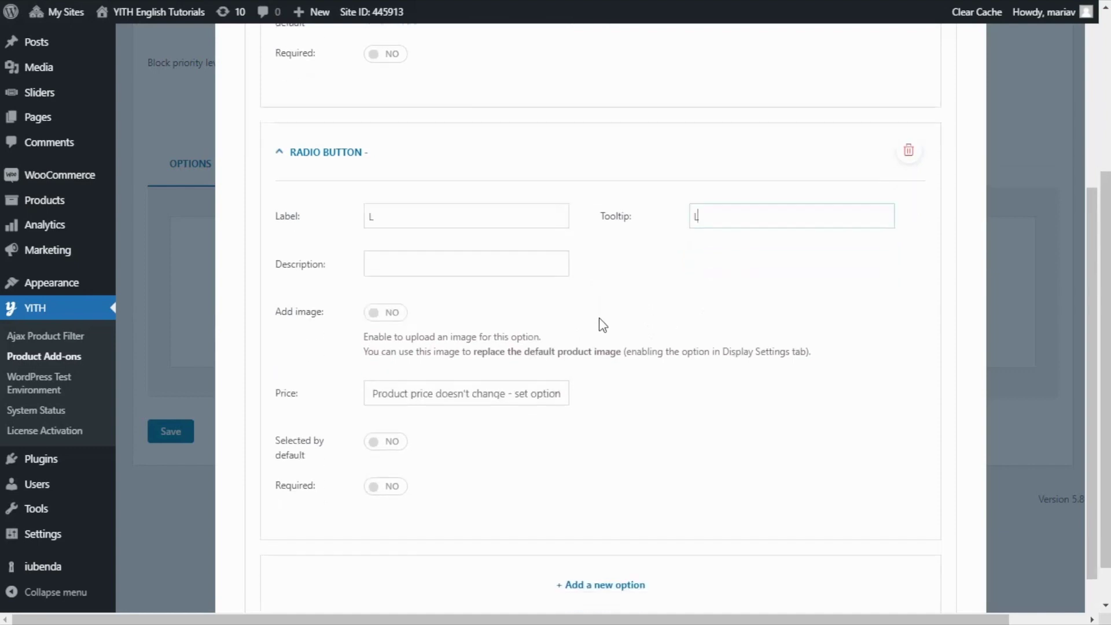
scroll(602, 325, "down", 2)
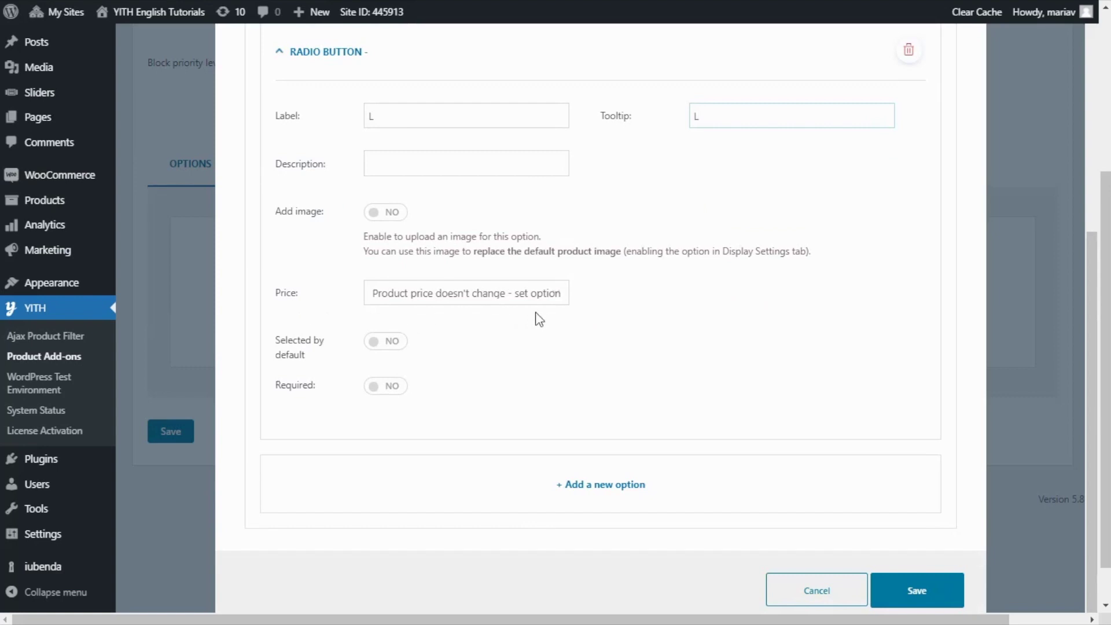
Set the L choice to increase the main product price by a fixed amount of 5.
left_click(560, 298)
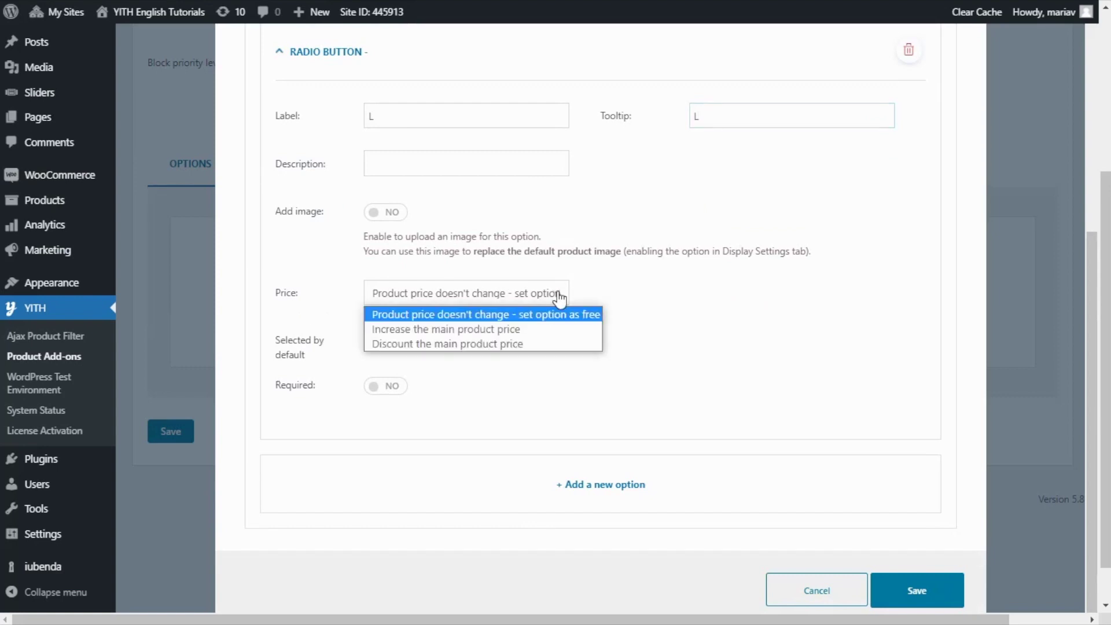
left_click(552, 330)
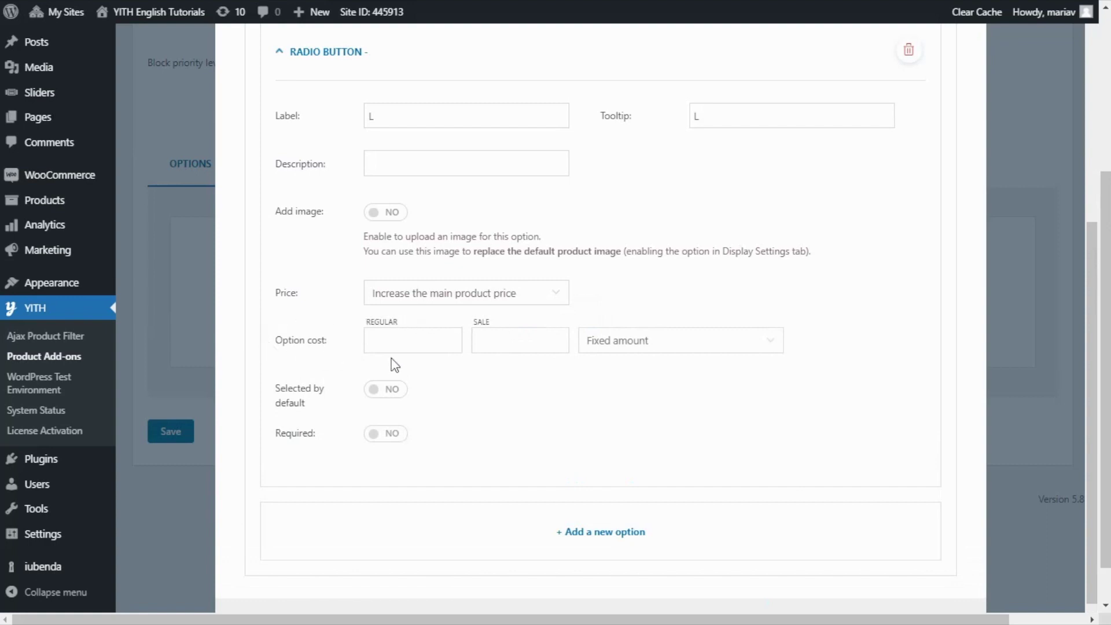
left_click(755, 349)
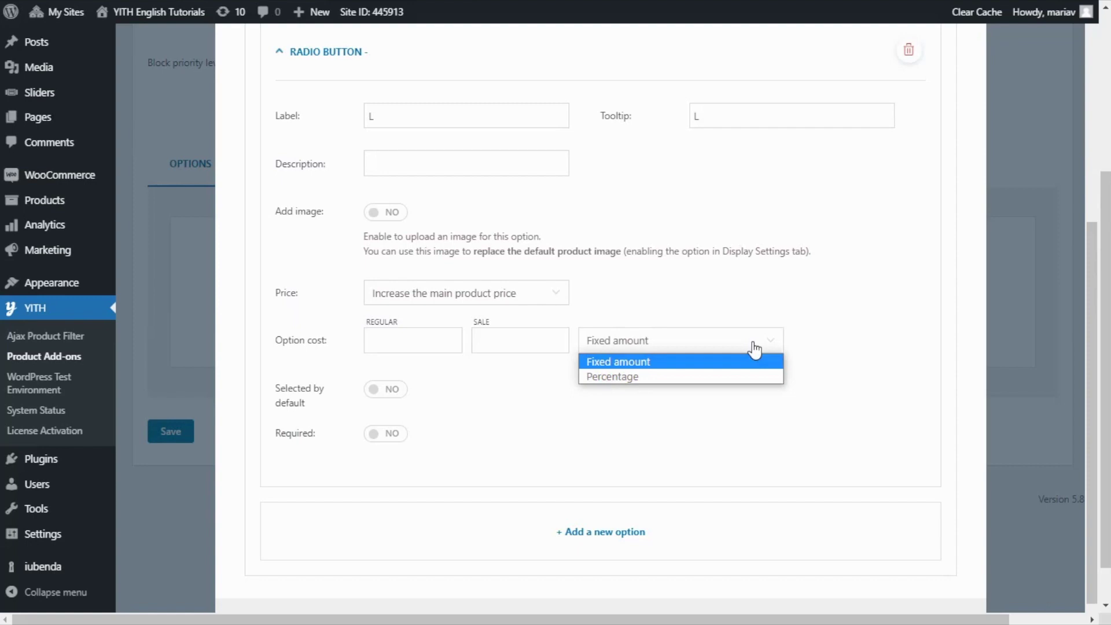
left_click(691, 365)
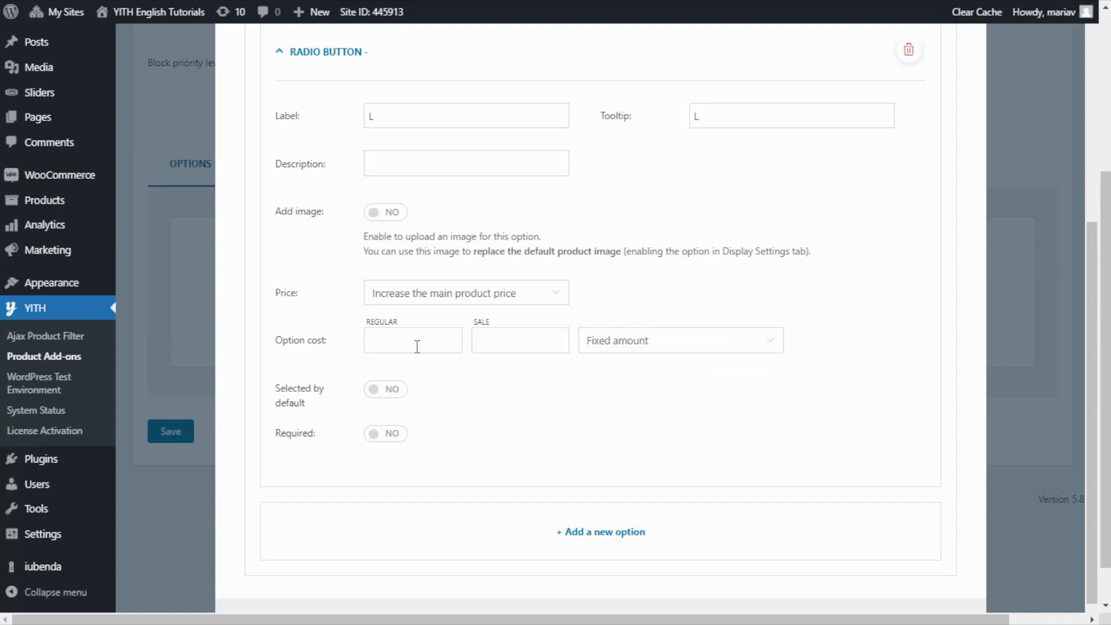
type("5")
scroll(649, 421, "down", 2)
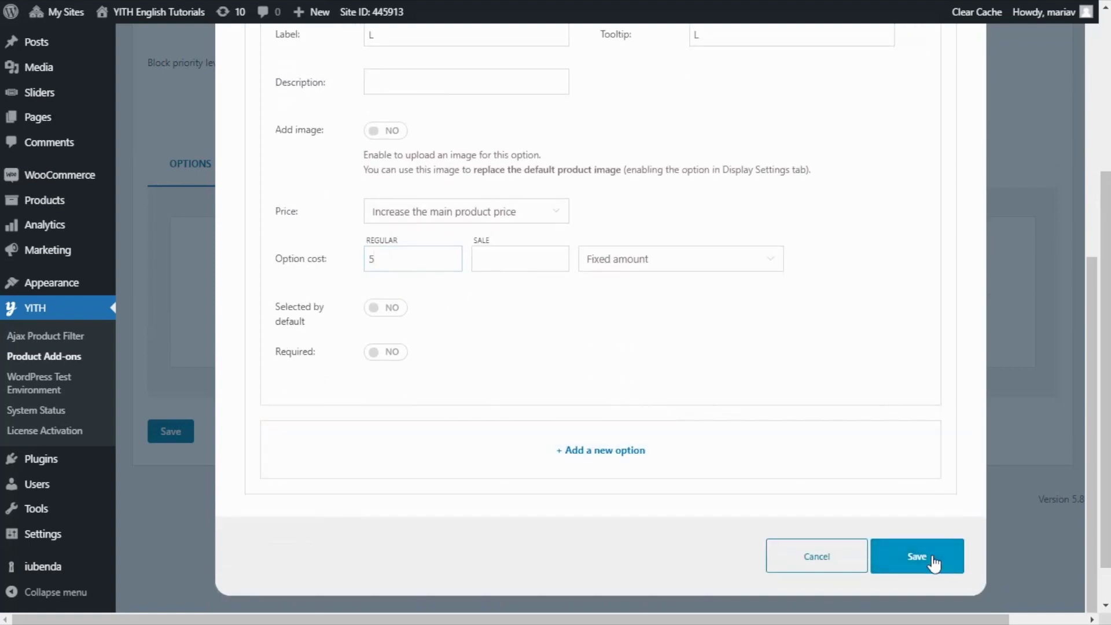
Save the Select size add-on so it shows as 3 options in the Size block.
left_click(933, 561)
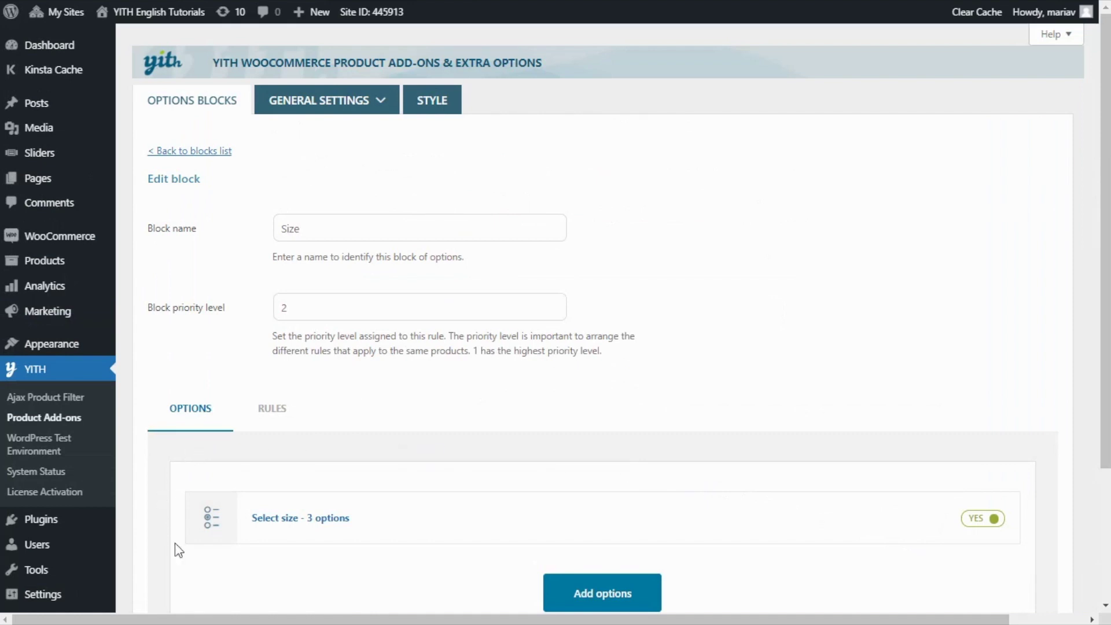
mouse_move(274, 541)
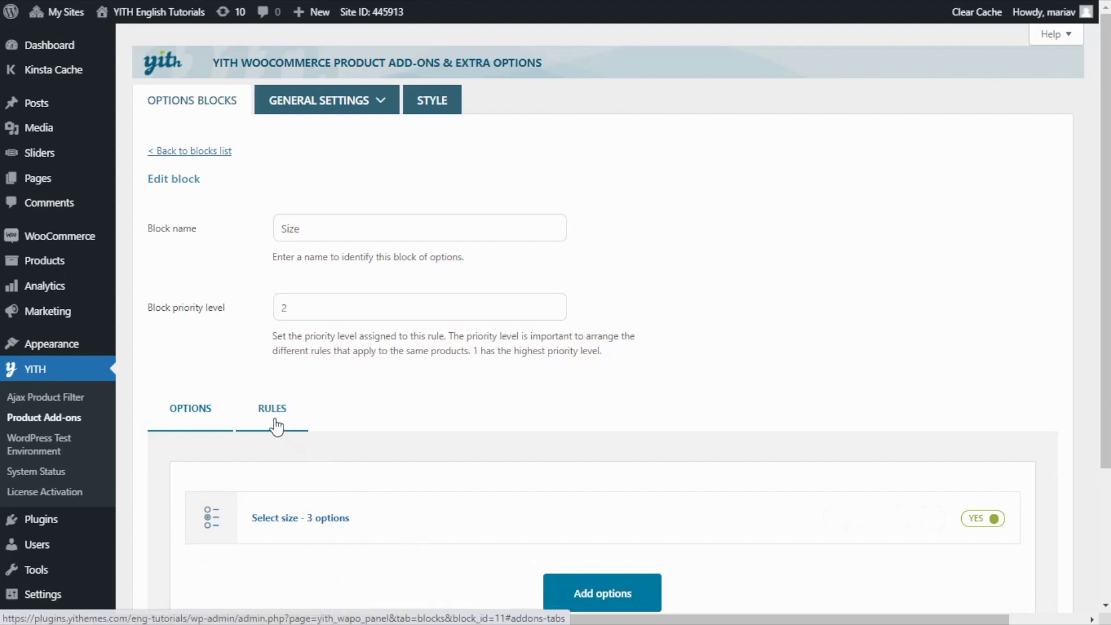
Restrict the Size block to the Animal pattern dress (#395) product and save.
left_click(276, 427)
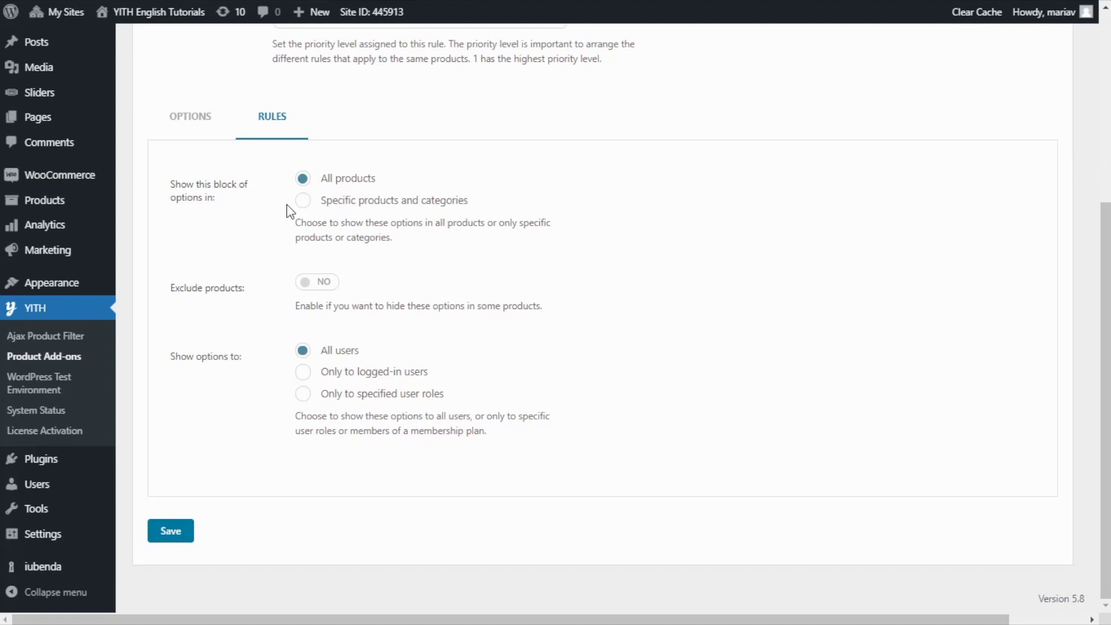
left_click(303, 201)
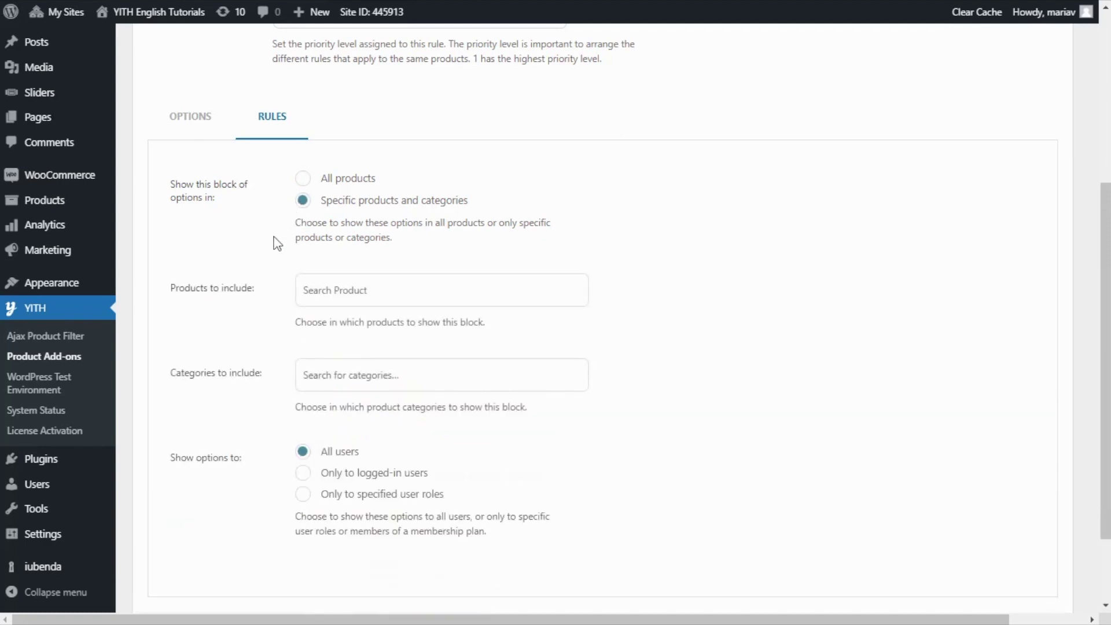
left_click(318, 288)
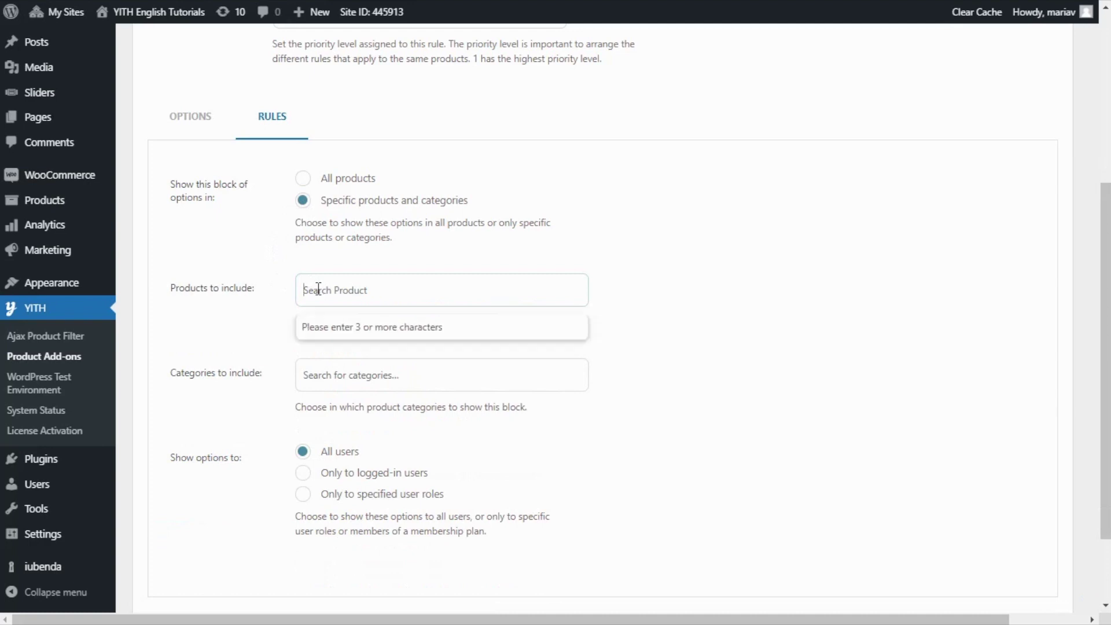
type("animal")
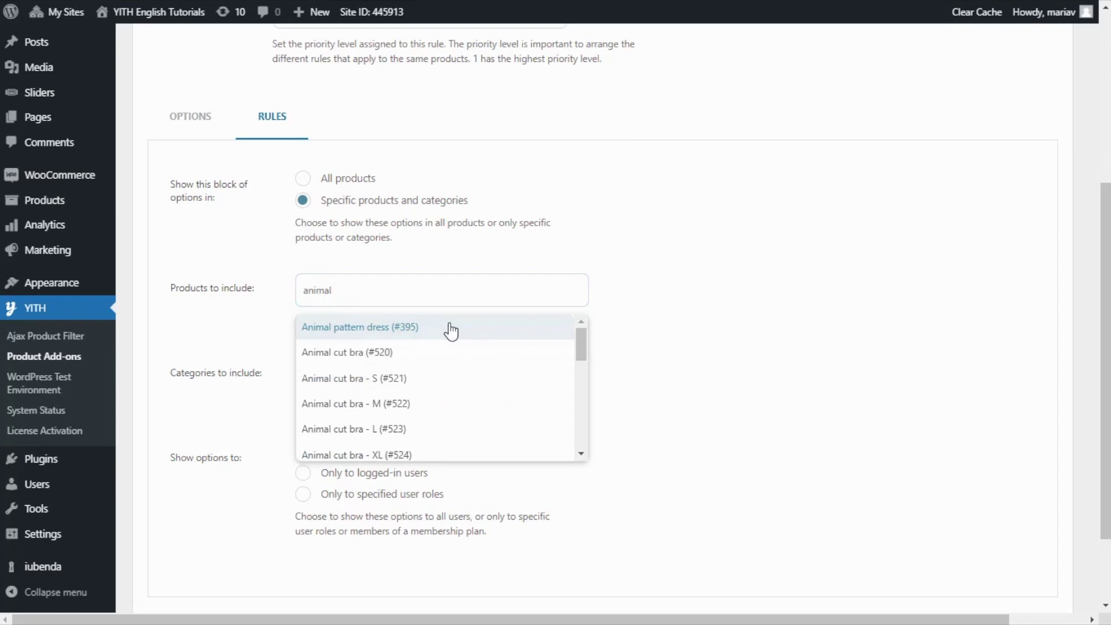
left_click(451, 331)
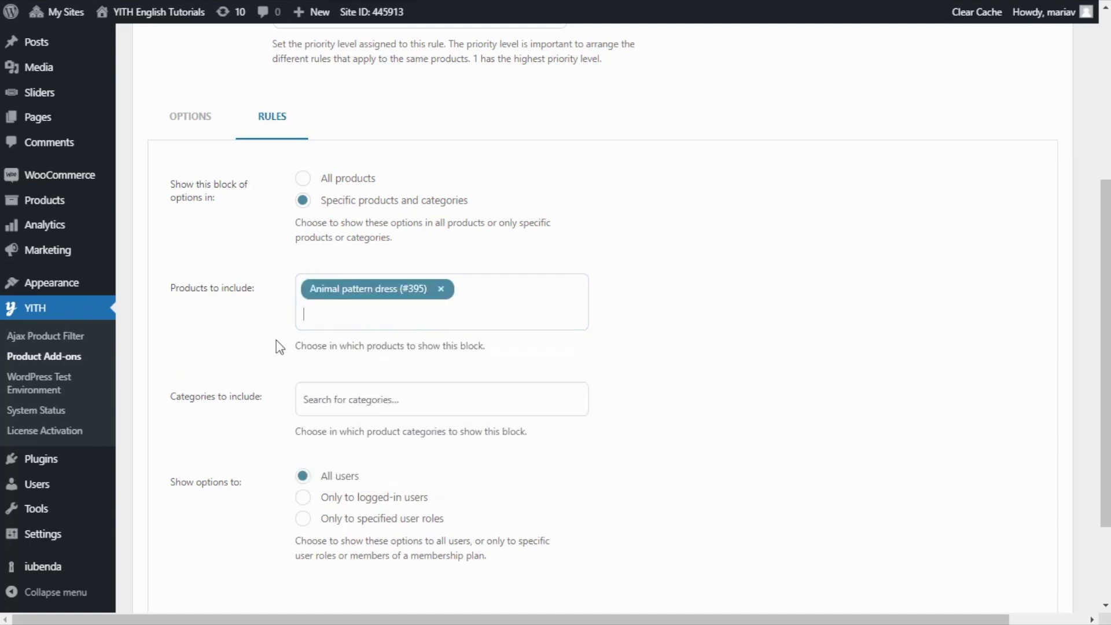
scroll(283, 341, "down", 1)
scroll(283, 341, "down", 1)
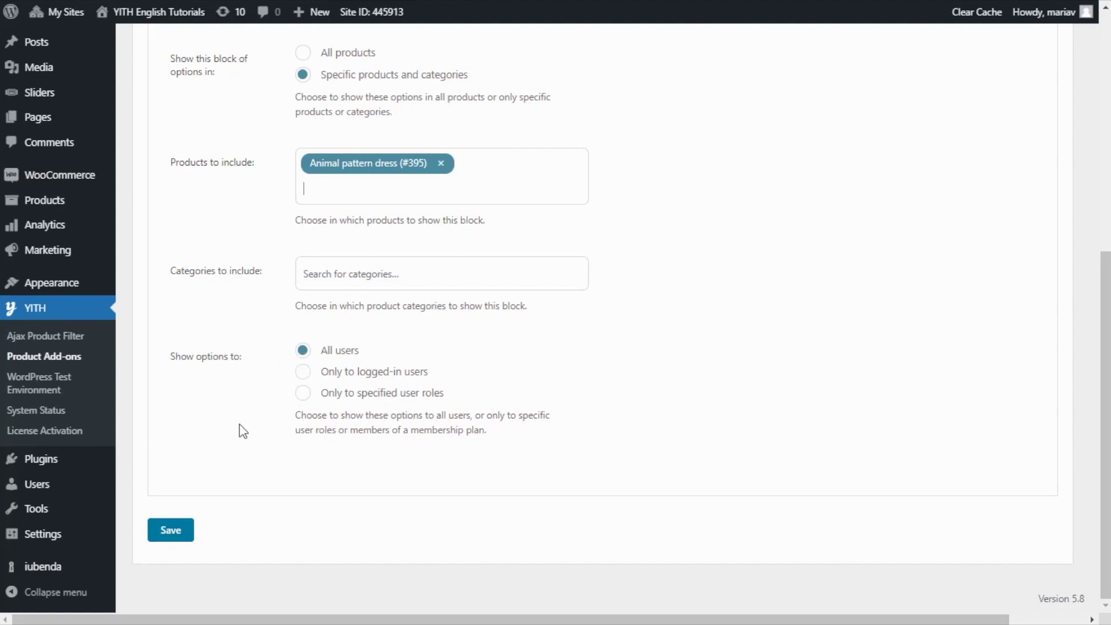
left_click(174, 532)
scroll(379, 399, "down", 3)
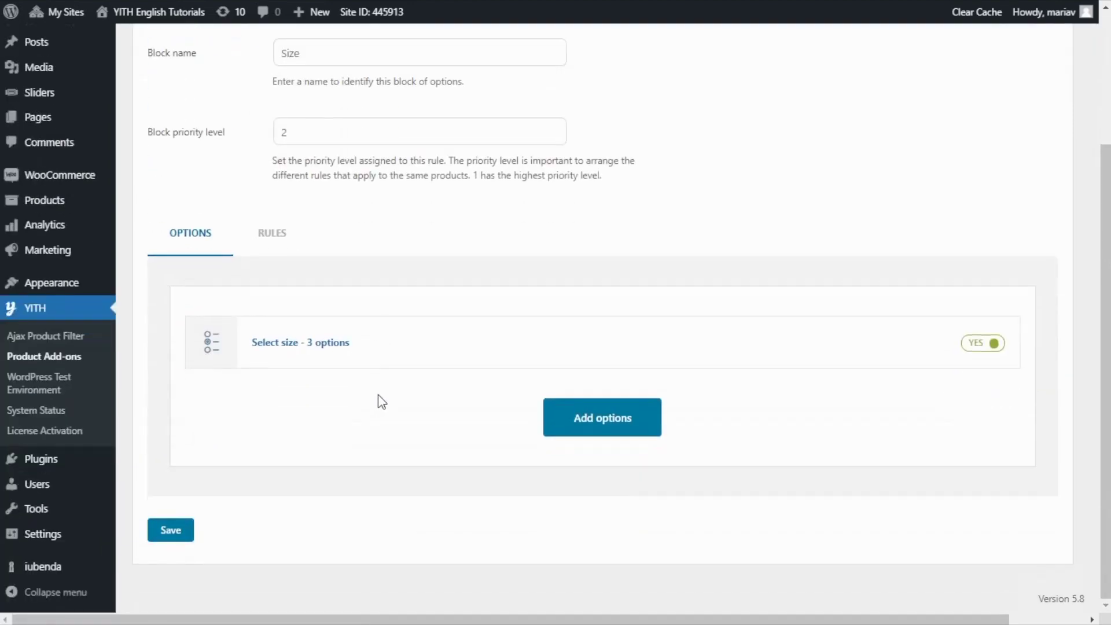
Save the Size block again.
left_click(180, 535)
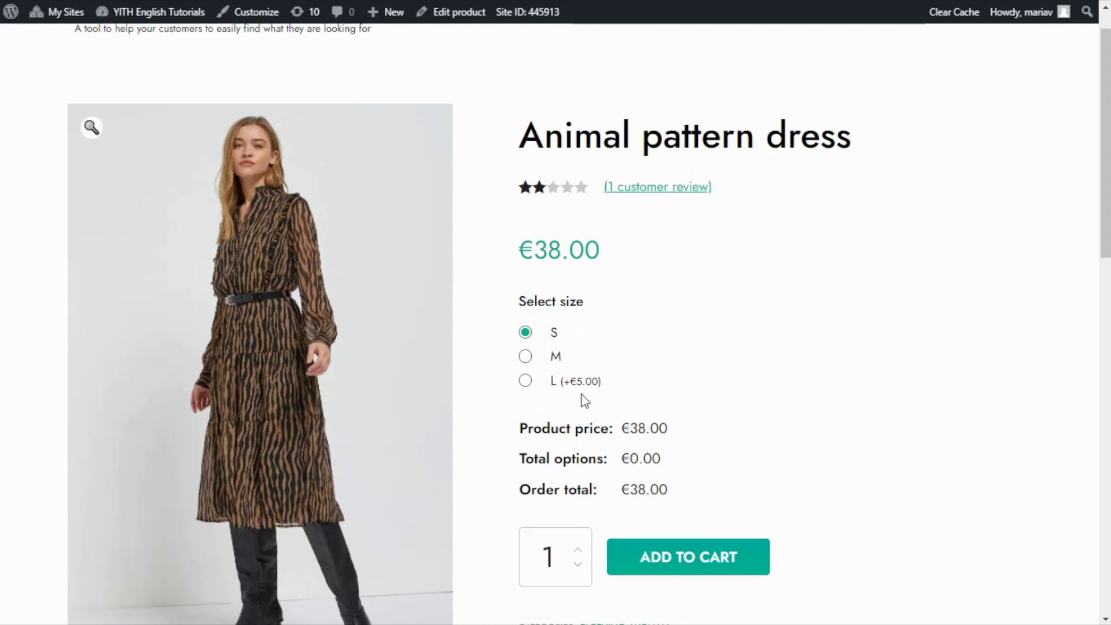
Choose size L (+€5.00) so the order total becomes €43.00.
left_click(526, 381)
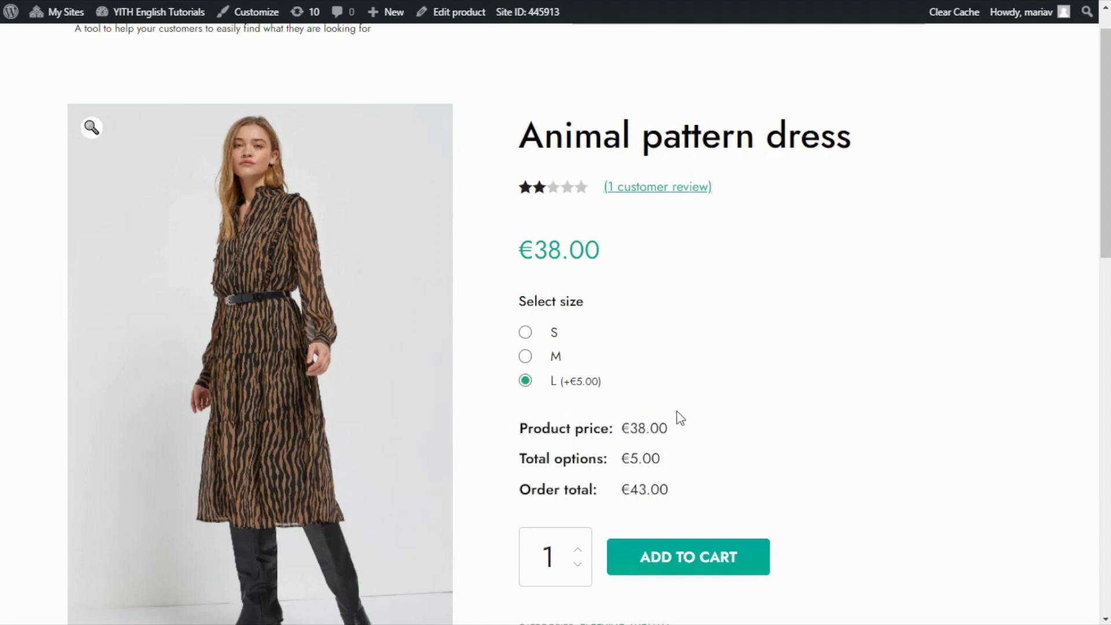